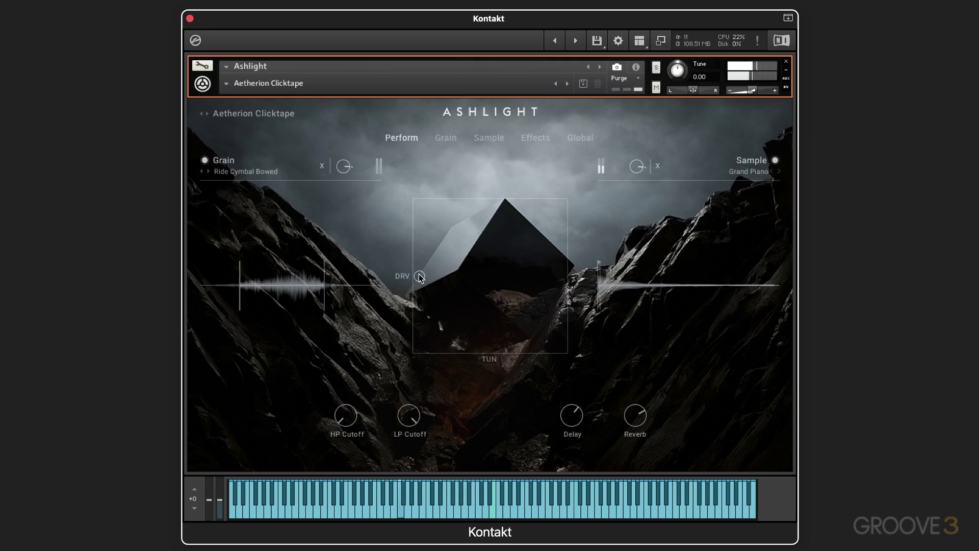
- Push the XY pad dot up toward DRV, then turn up the Delay and HP Cutoff macros
mouse_move(419, 277)
left_mouse_down()
mouse_move(447, 251)
mouse_move(530, 230)
mouse_move(533, 319)
mouse_move(553, 337)
mouse_move(423, 214)
mouse_move(429, 268)
left_mouse_up()
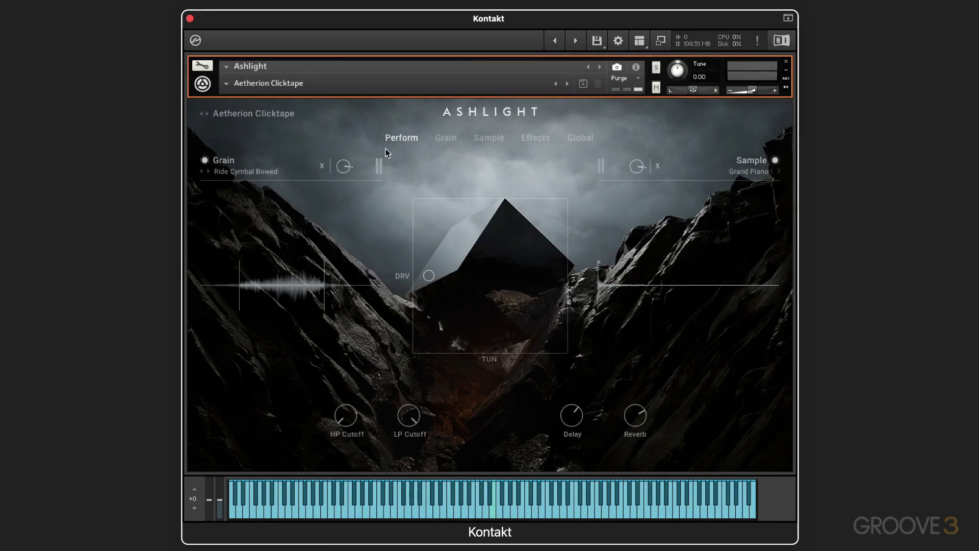
left_click_drag(428, 275, 421, 222)
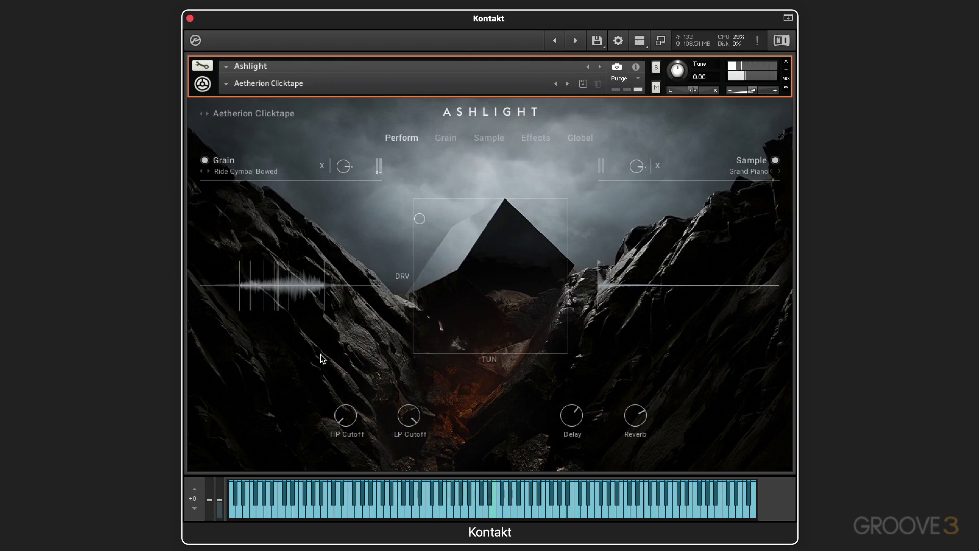
mouse_move(574, 412)
left_mouse_down()
mouse_move(577, 401)
mouse_move(575, 414)
left_mouse_up()
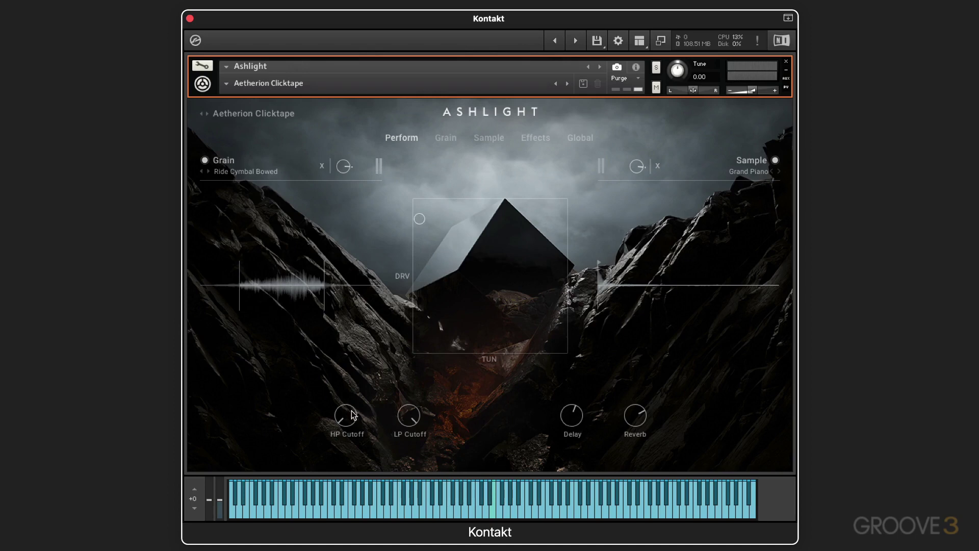
left_click_drag(348, 416, 345, 402)
- Load Wood Multiphonic as the Grain layer's source sound
left_click(243, 161)
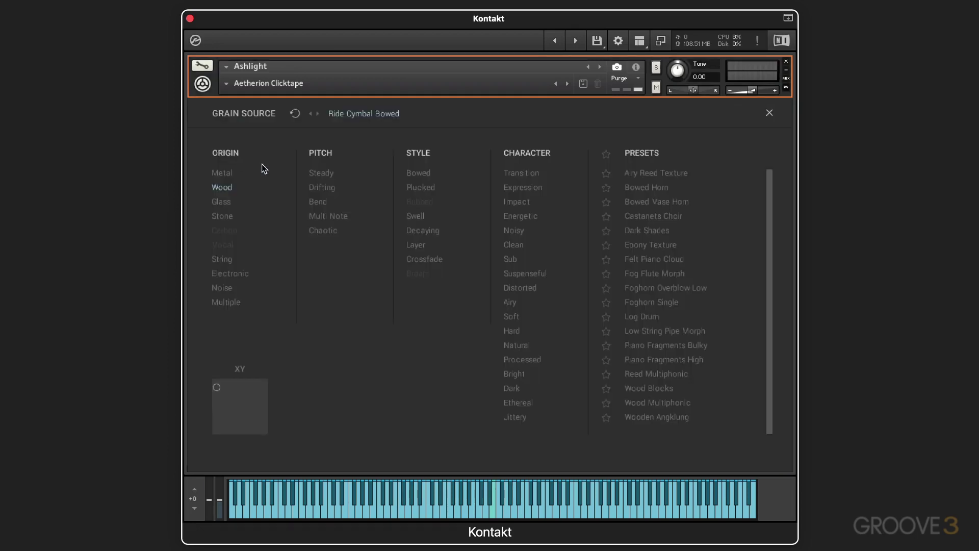
left_click(668, 402)
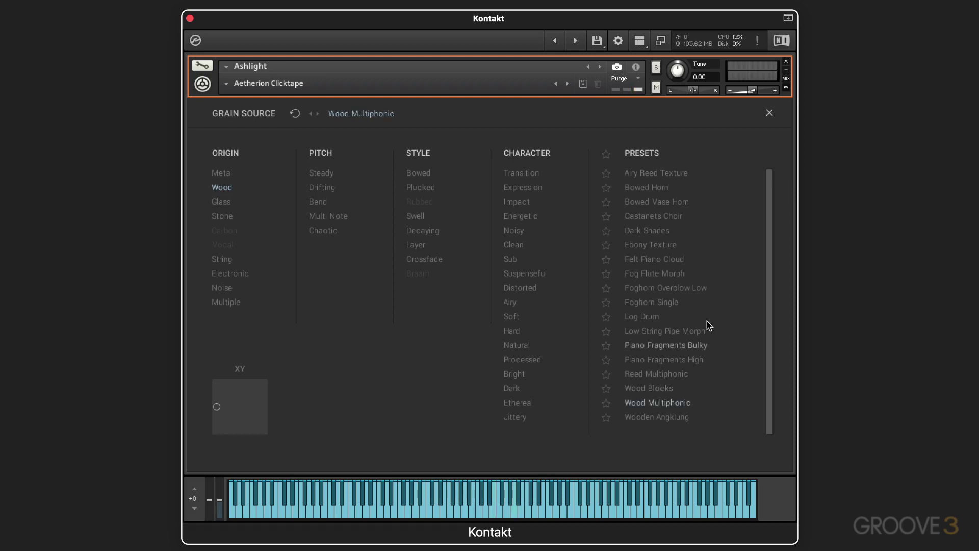
left_click(769, 113)
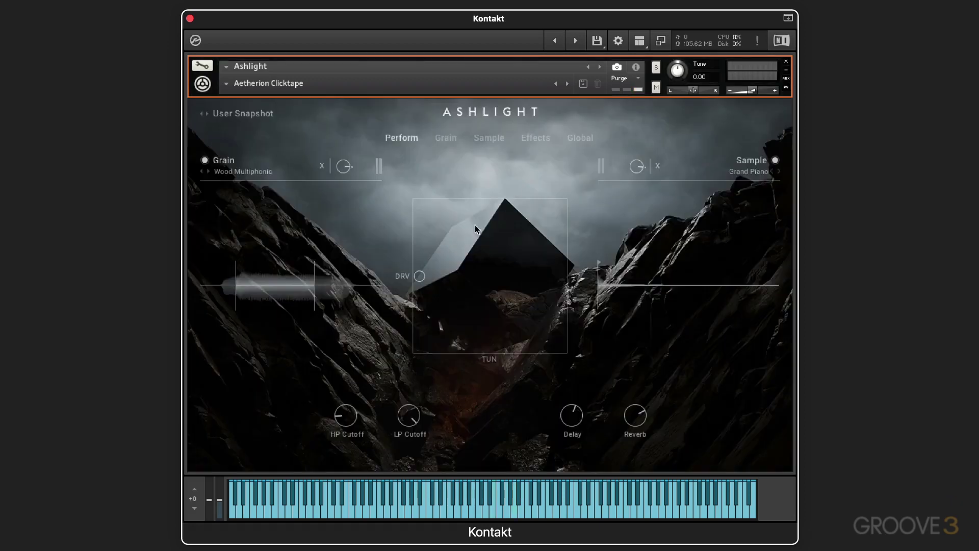
- Move the XY pad while toggling layers, ending with Sample on and Grain off
left_click_drag(423, 263, 427, 255)
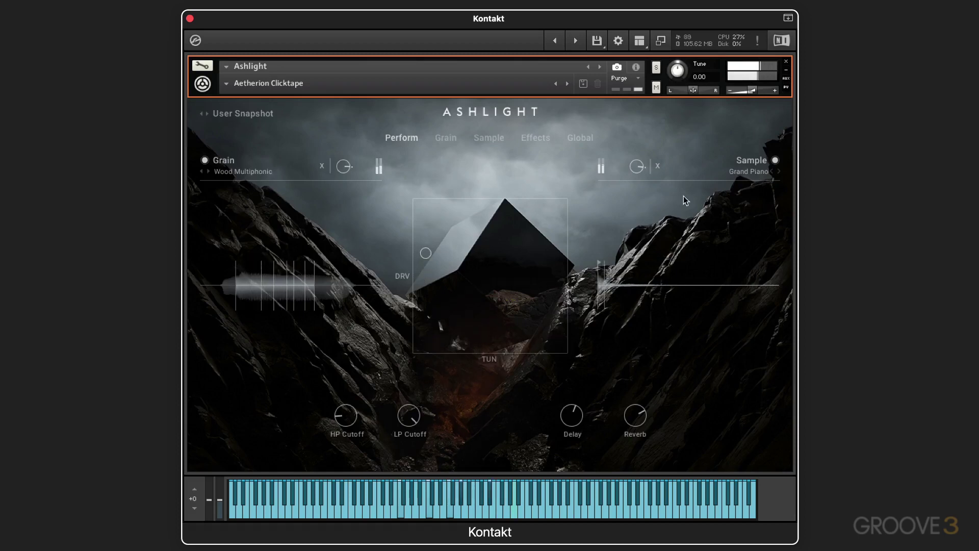
left_click(775, 160)
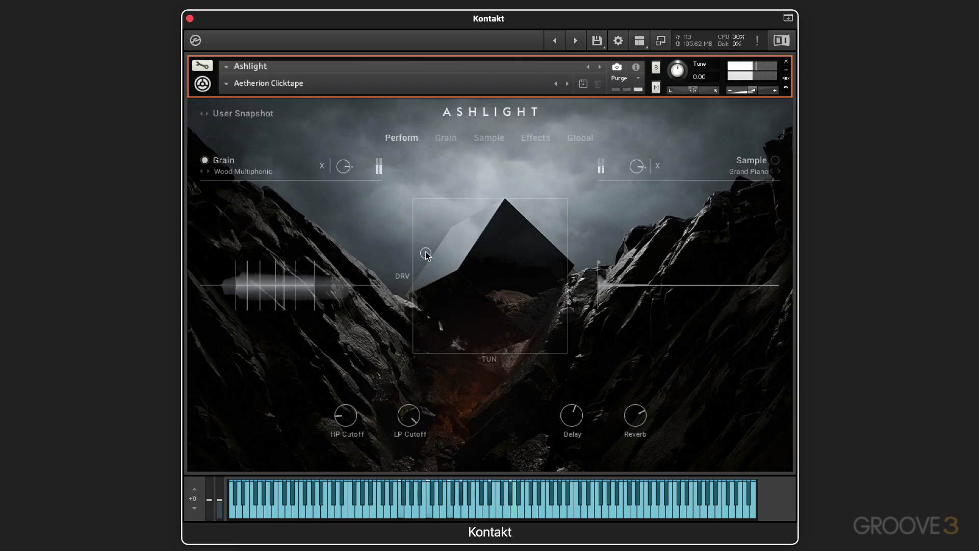
left_click_drag(426, 253, 419, 276)
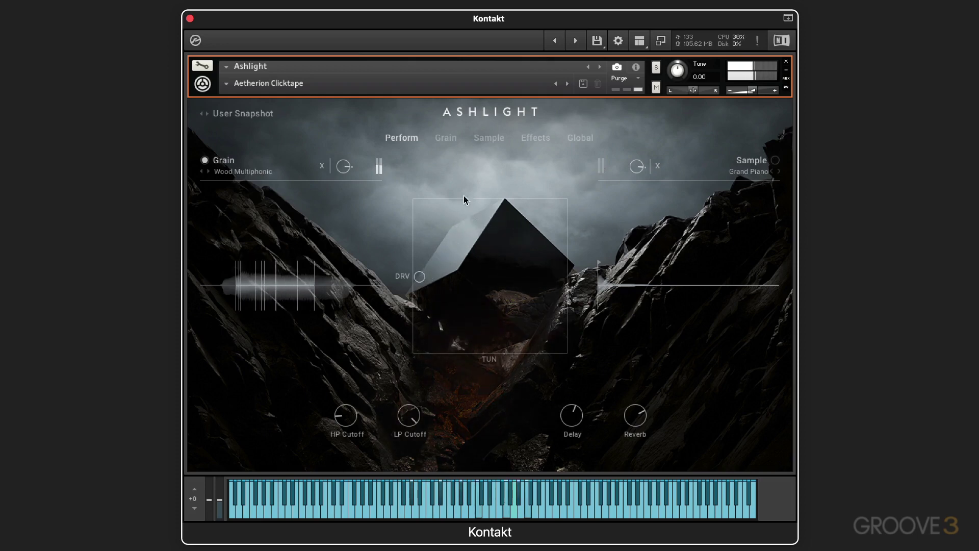
left_click(775, 160)
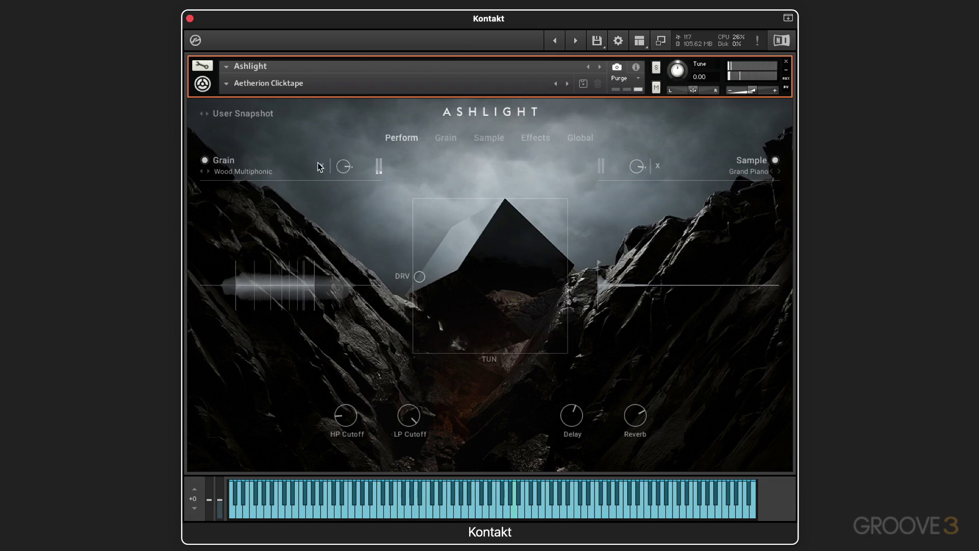
left_click(205, 160)
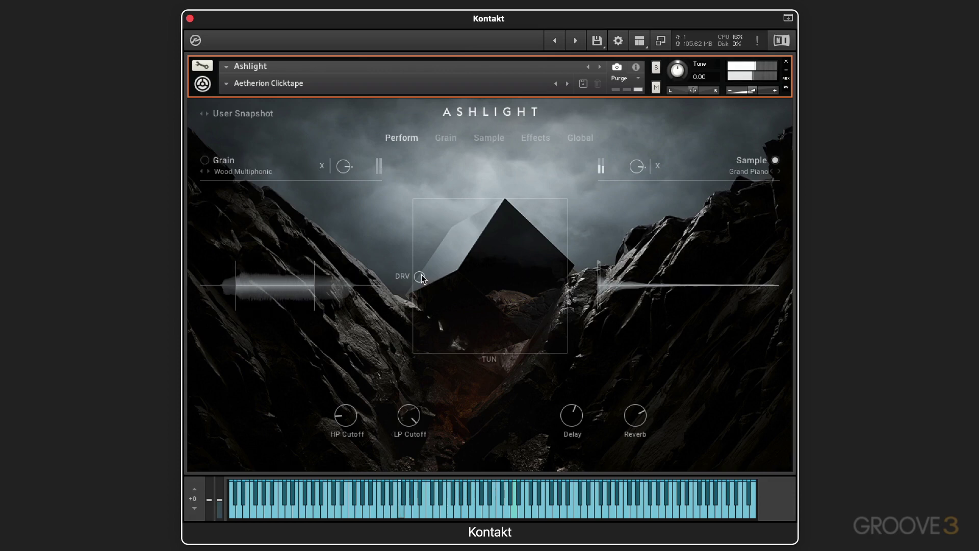
left_click_drag(420, 277, 440, 233)
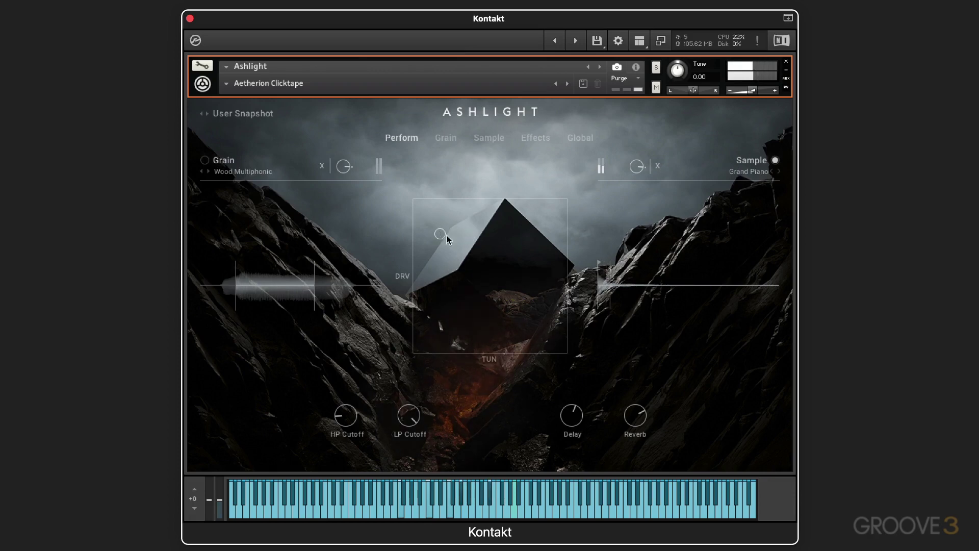
- Load Marimba as the Sample source, switch Grain back on and nudge the XY pad
left_click(731, 161)
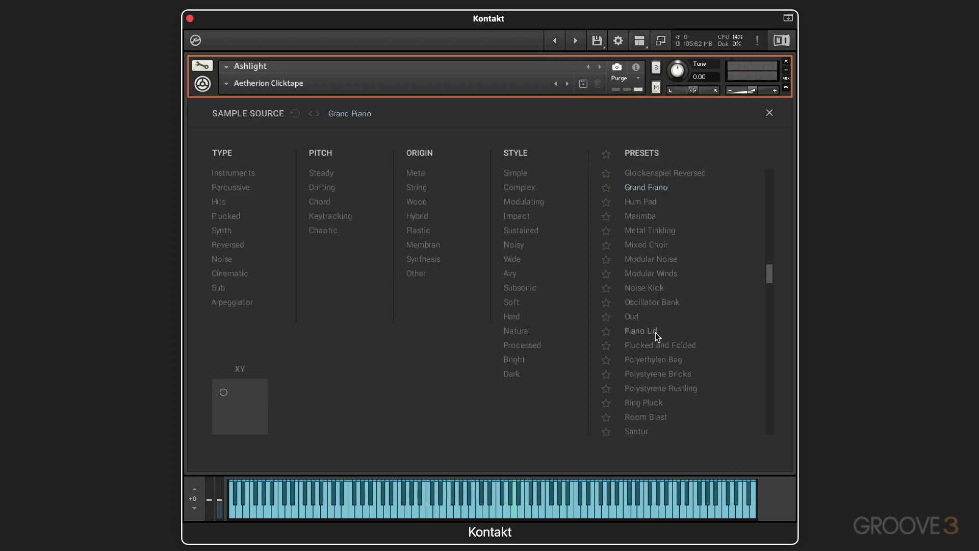
left_click(641, 216)
left_click(769, 112)
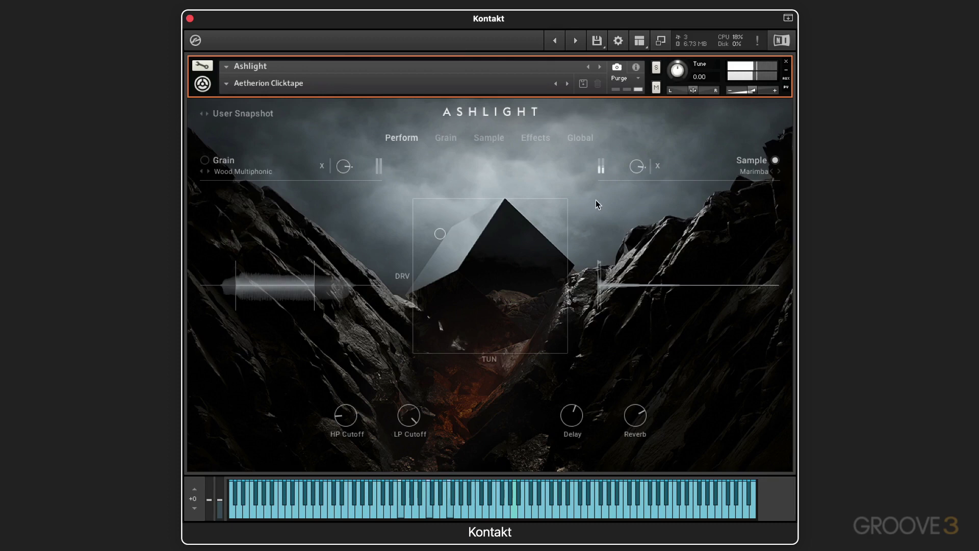
left_click(204, 161)
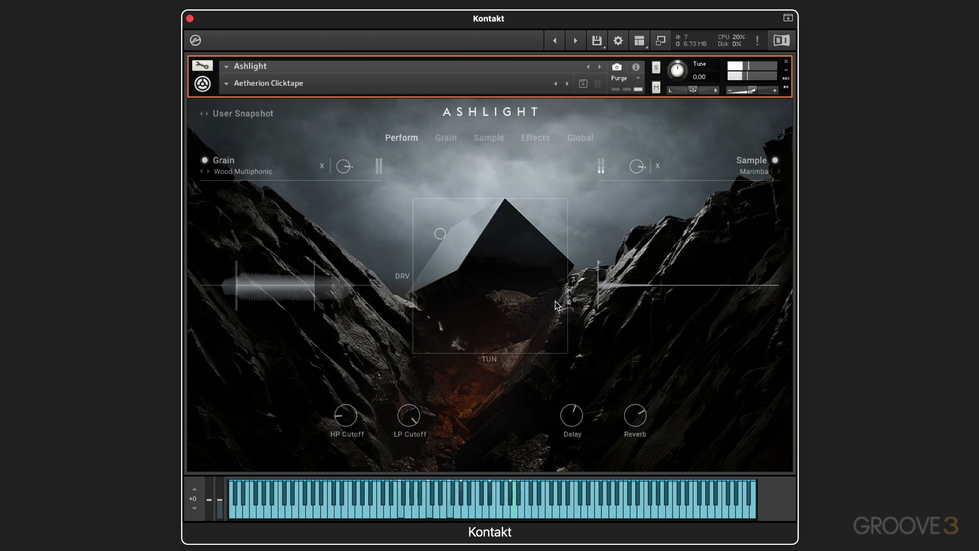
mouse_move(439, 234)
left_mouse_down()
mouse_move(472, 241)
mouse_move(441, 223)
left_mouse_up()
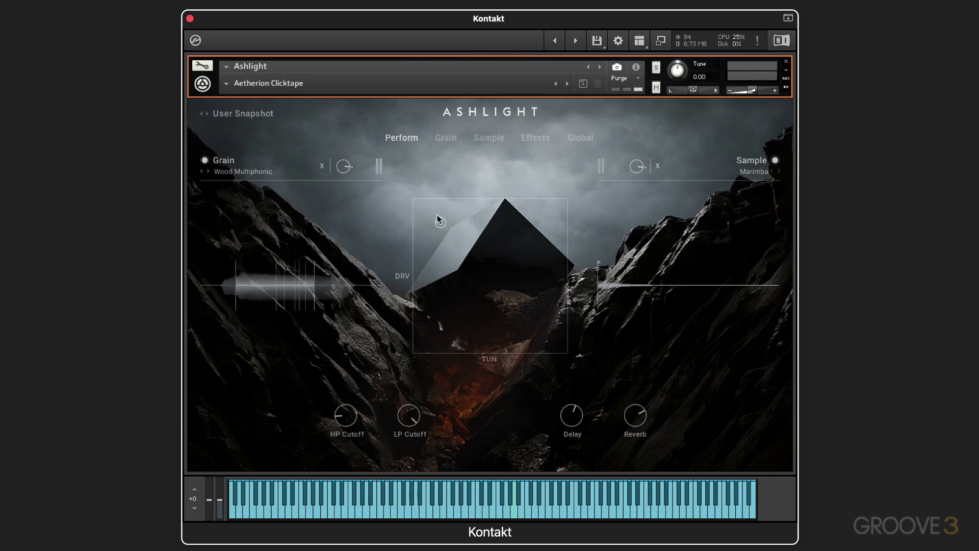
- On the Grain page, set Range Min to 37.8 %, Cursor Position to 6.0 % and add slight detune
left_click(445, 138)
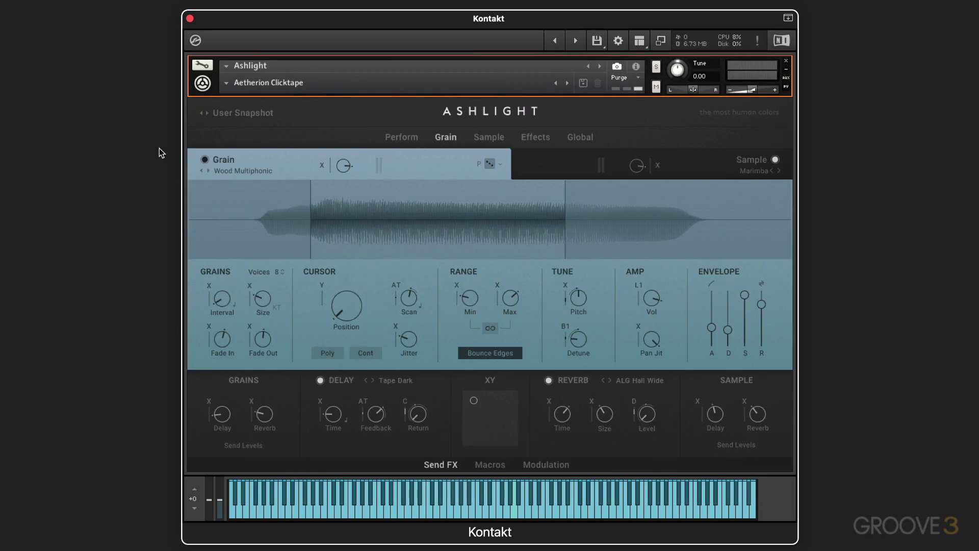
left_click(242, 160)
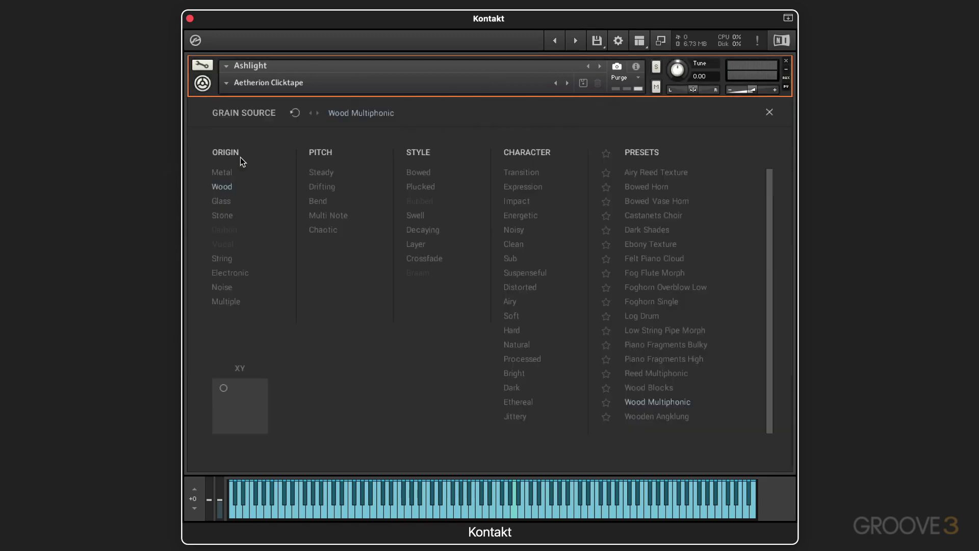
left_click(767, 111)
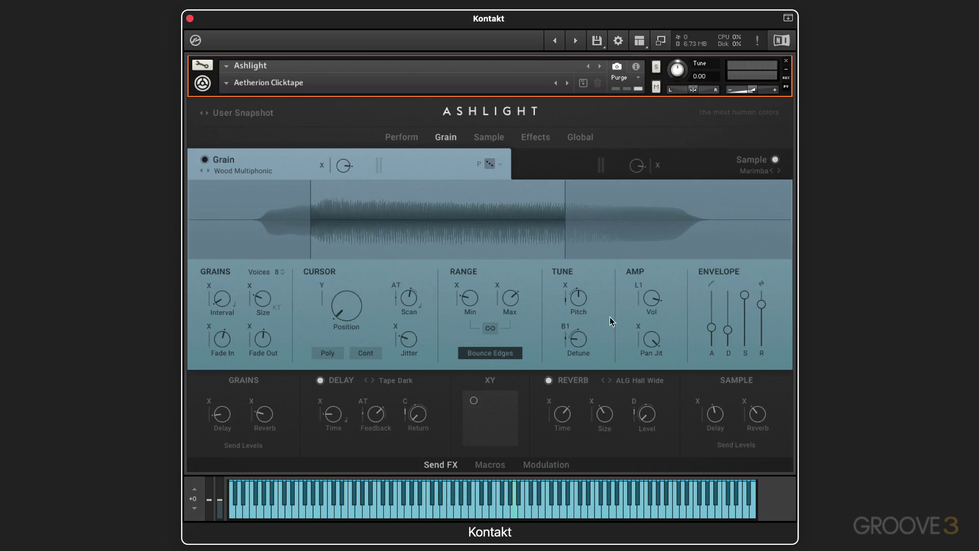
mouse_move(464, 298)
left_mouse_down()
mouse_move(464, 312)
mouse_move(478, 265)
mouse_move(517, 282)
mouse_move(496, 353)
mouse_move(469, 304)
left_mouse_up()
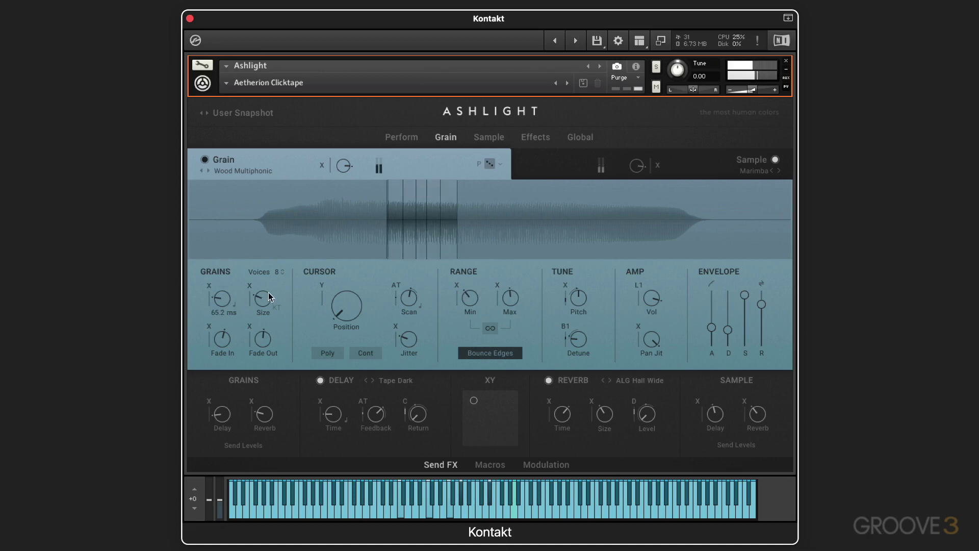
left_click_drag(343, 310, 345, 252)
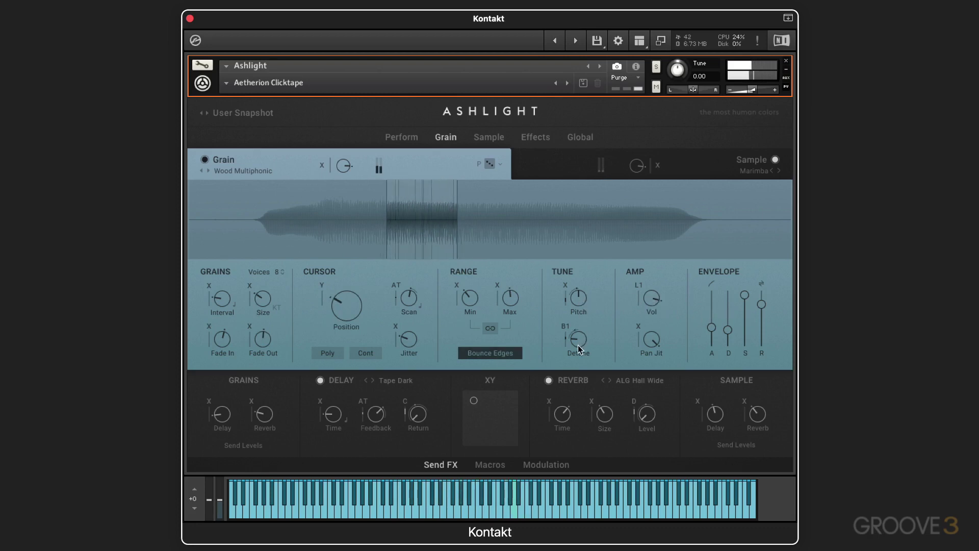
left_click_drag(584, 343, 586, 341)
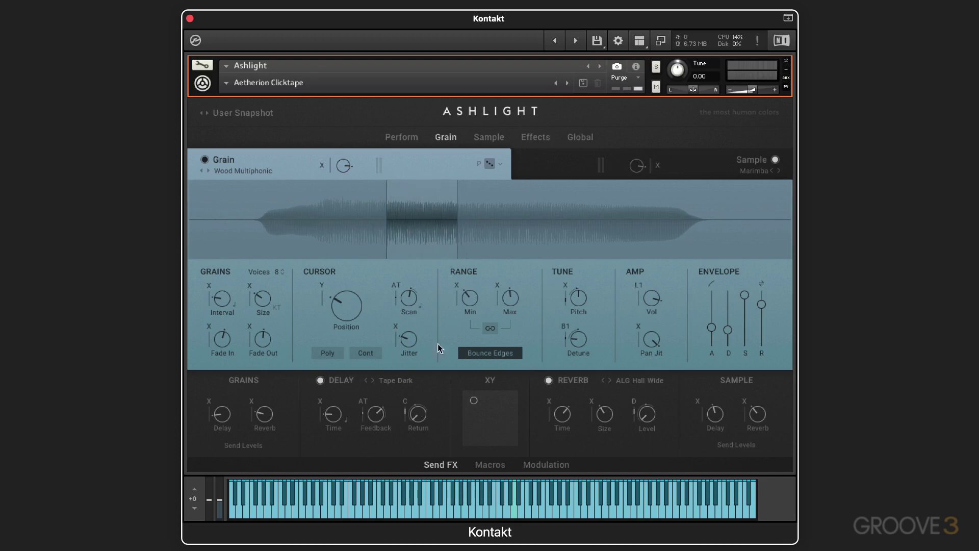
- After browsing the other pages, enable the Grain send delay with the Tape Dark LR preset
left_click(487, 137)
left_click(580, 137)
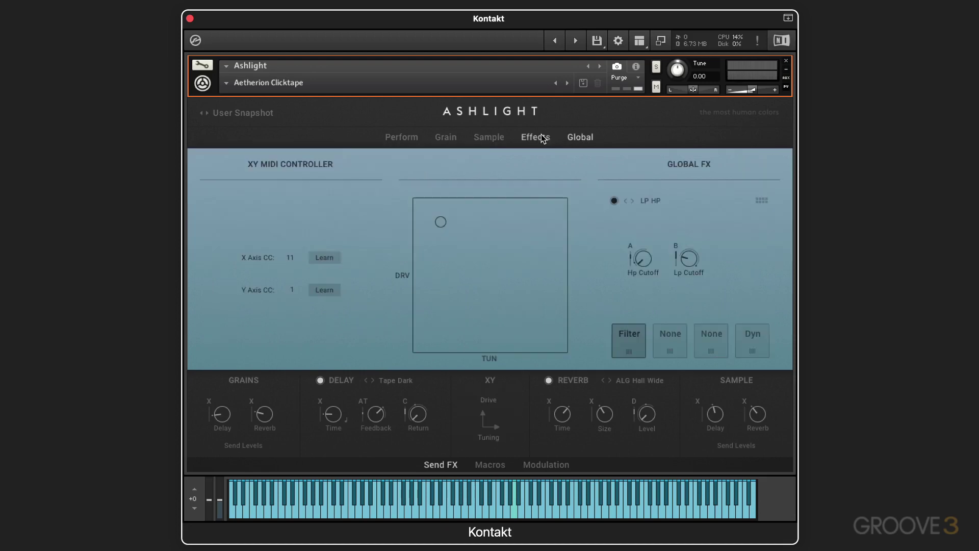
left_click(543, 138)
left_click(446, 136)
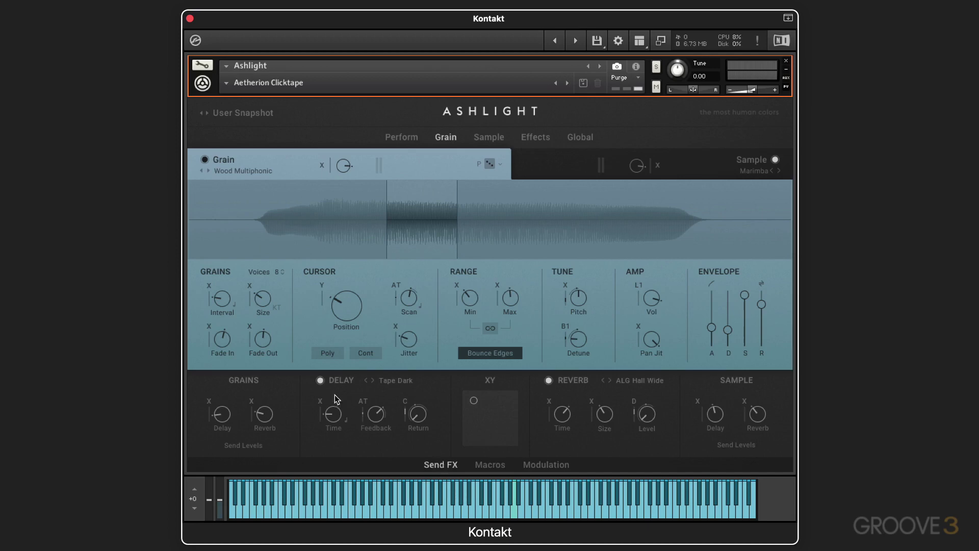
left_click(319, 380)
left_click(396, 381)
left_click(379, 406)
- Set S1 Shaper as the modulation source for LFO 1's frequency
left_click(490, 465)
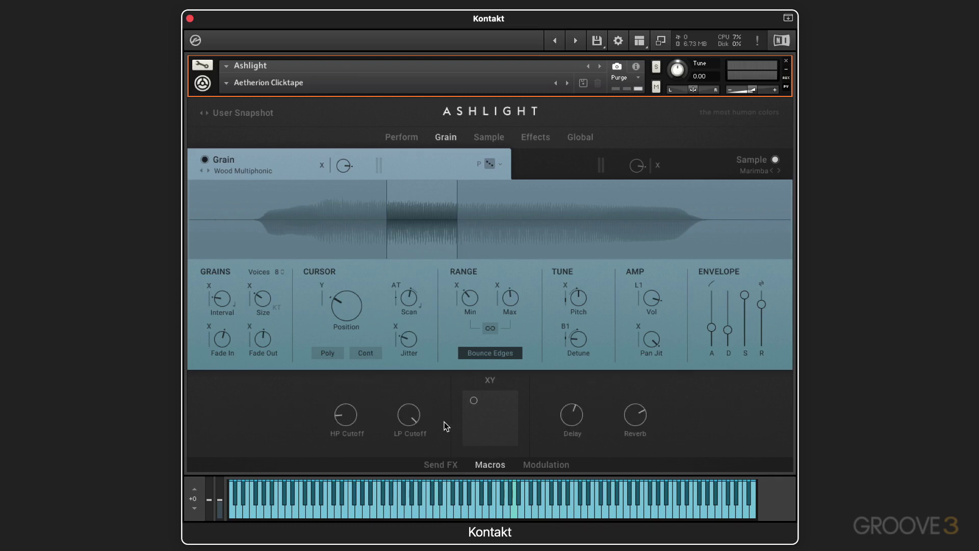
left_click(555, 464)
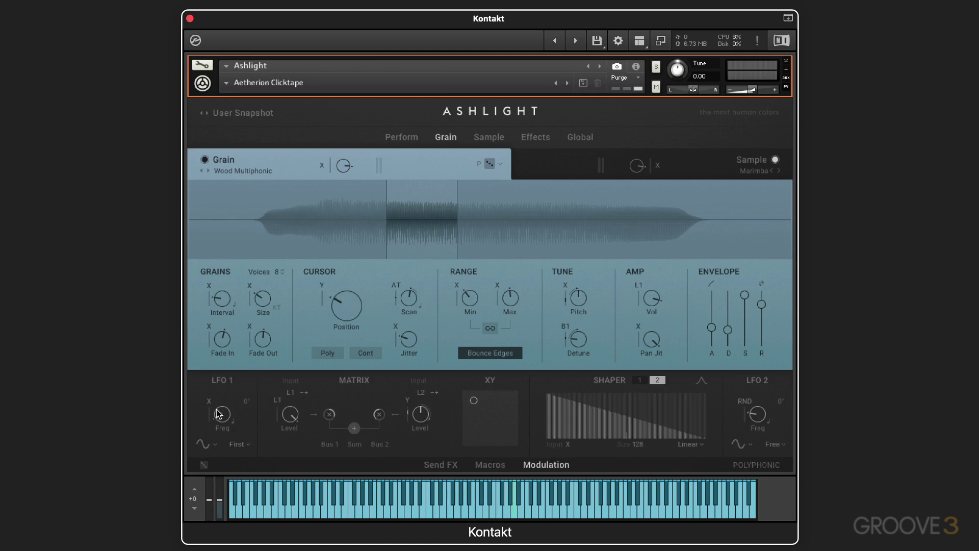
left_click(209, 401)
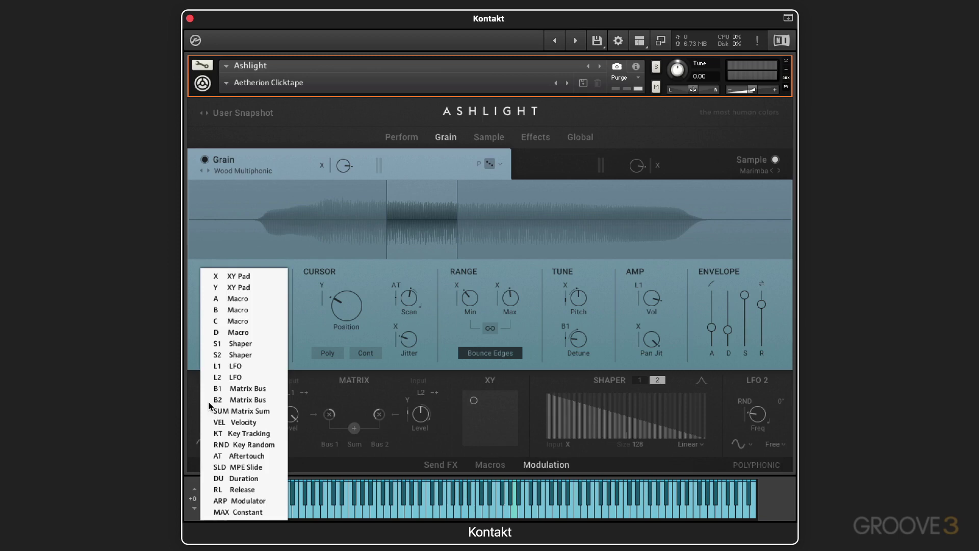
left_click(238, 343)
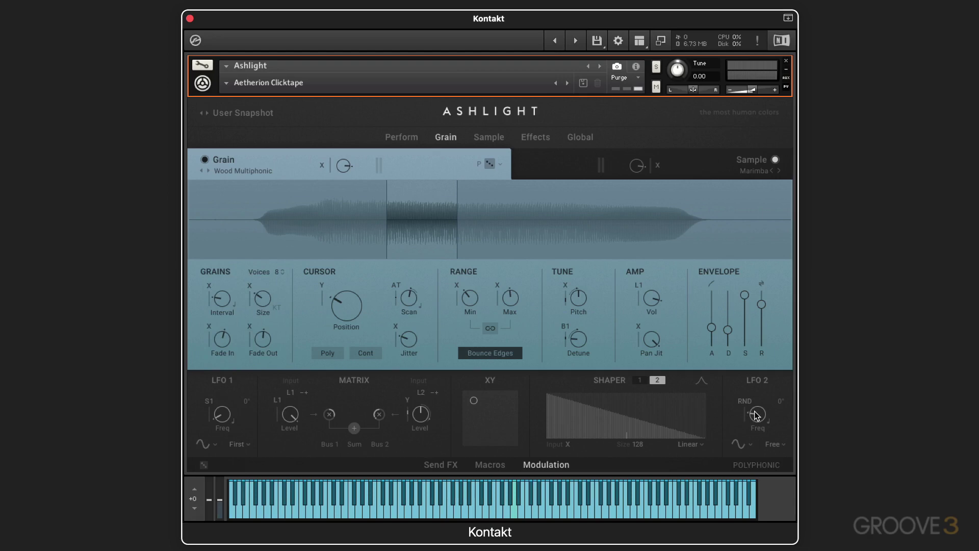
- Return to the Send FX levels and check the Grain randomize options without choosing one
left_click(491, 463)
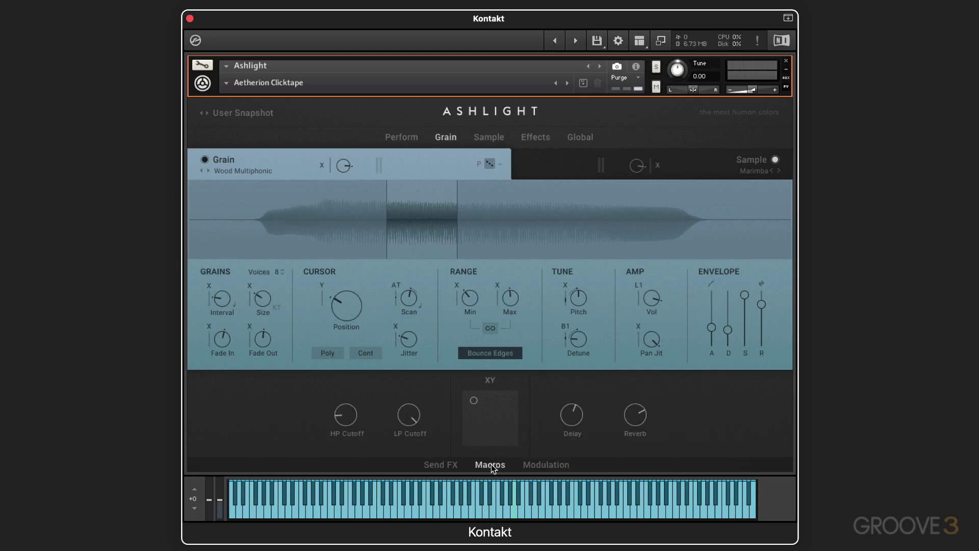
left_click(442, 466)
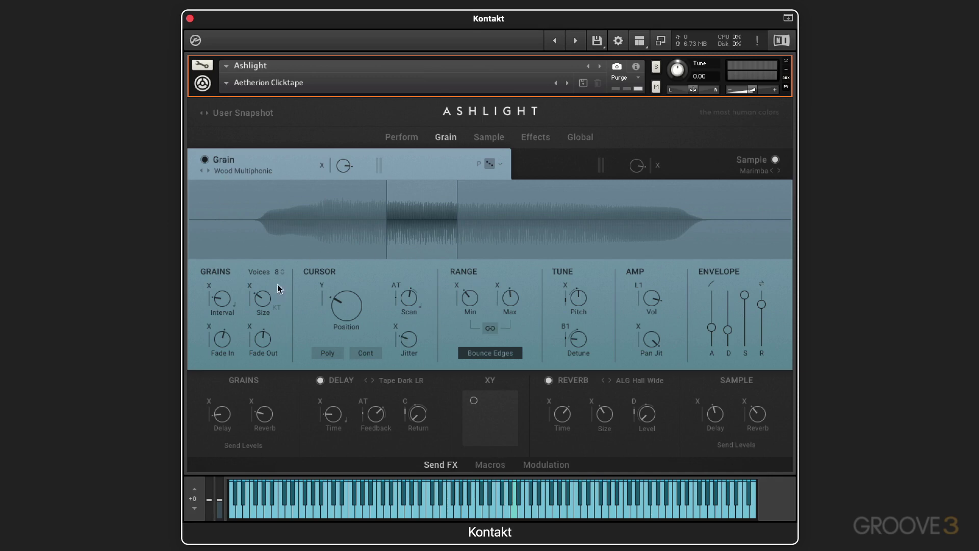
left_click(499, 164)
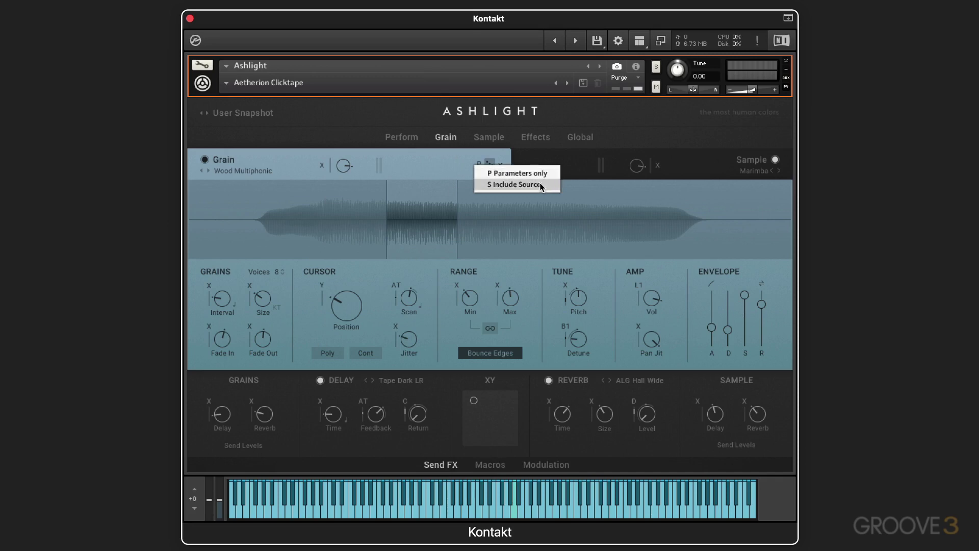
left_click(456, 148)
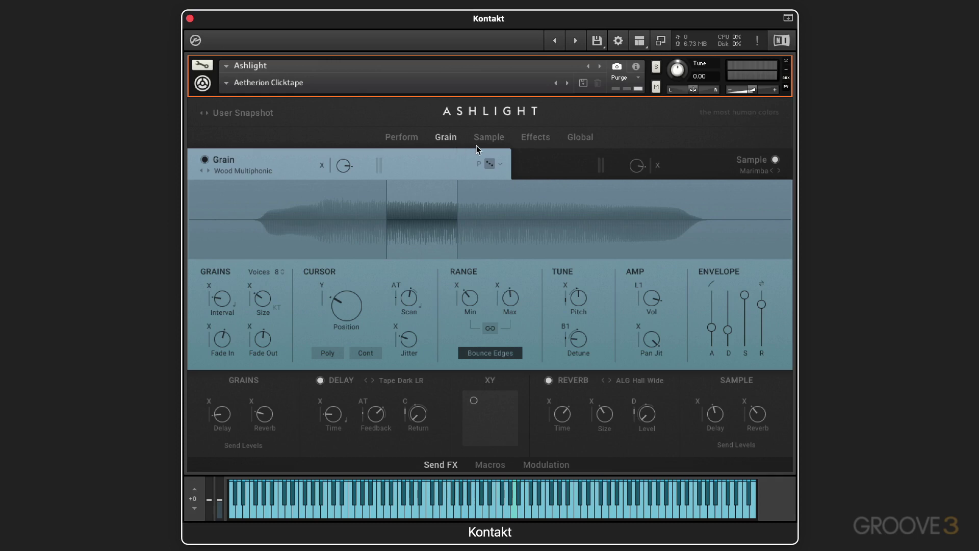
- On the Sample page, raise Start Offset to 4.32 % and show the Macros panel below
left_click(489, 139)
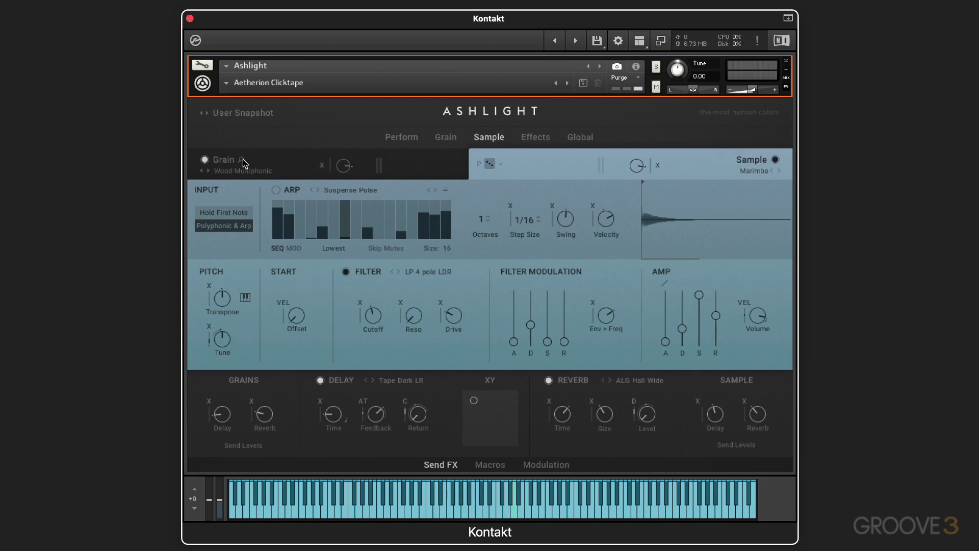
left_click(243, 160)
key("Escape")
left_click_drag(296, 317, 294, 310)
mouse_move(224, 308)
left_click(487, 464)
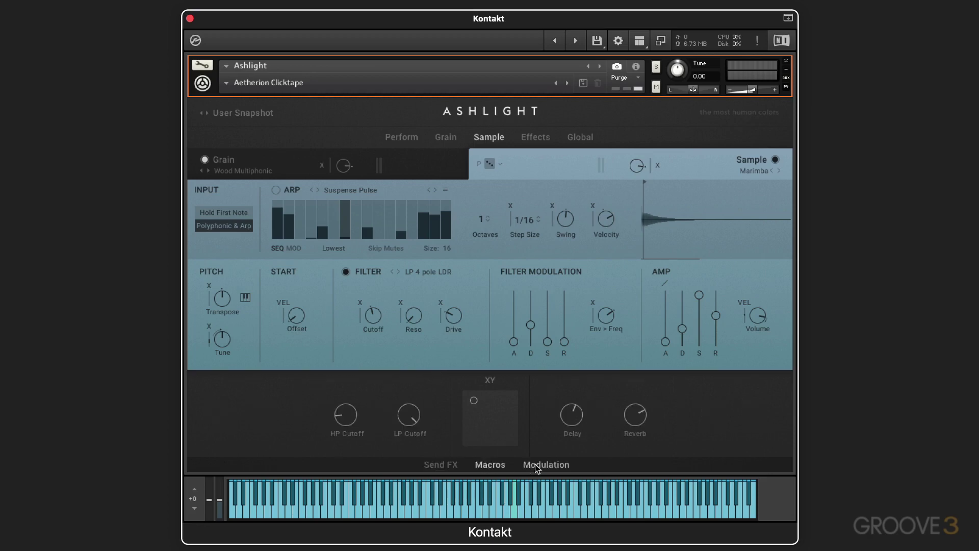
left_click(536, 464)
- Review the Grain layer's effect slots and load a reverb into the empty slot
left_click(536, 138)
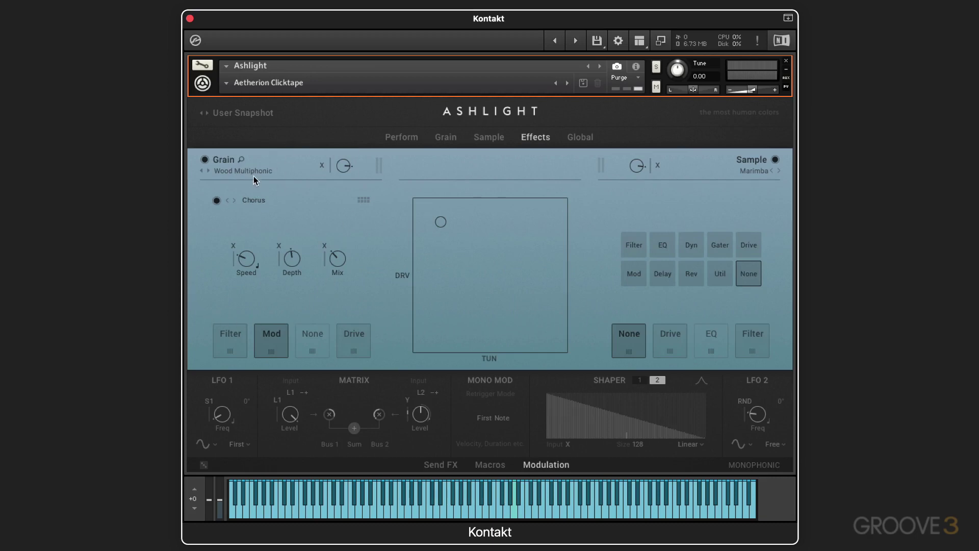
left_click(240, 160)
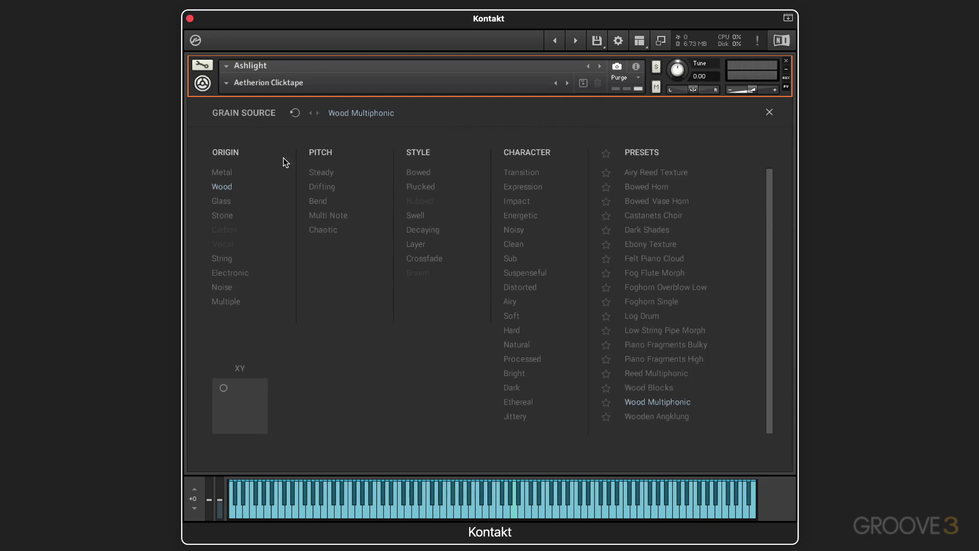
left_click(769, 113)
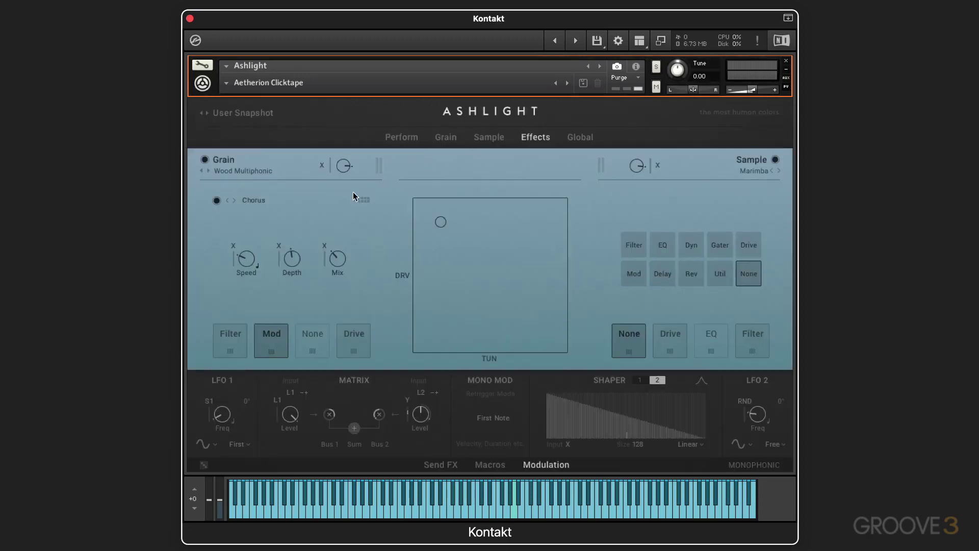
left_click(229, 334)
left_click(279, 334)
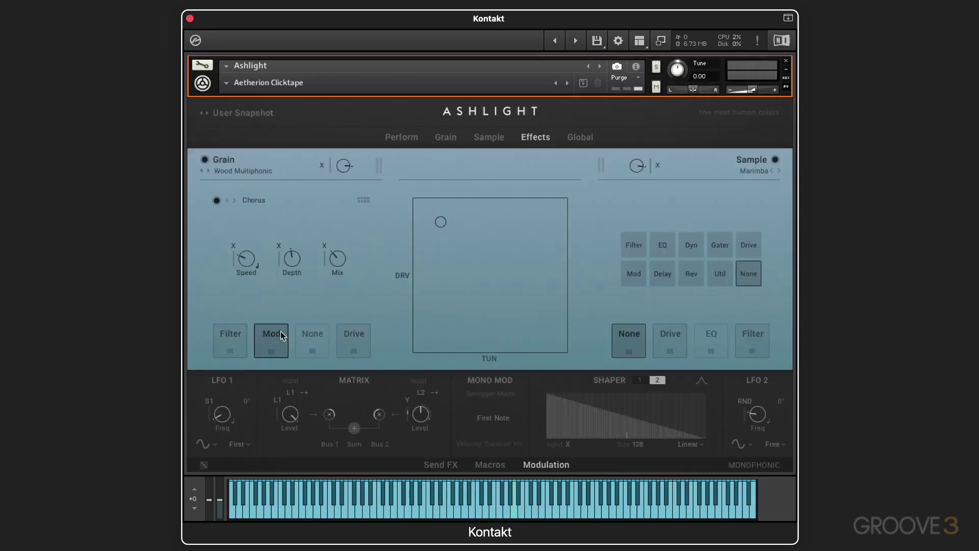
left_click(307, 336)
left_click(350, 332)
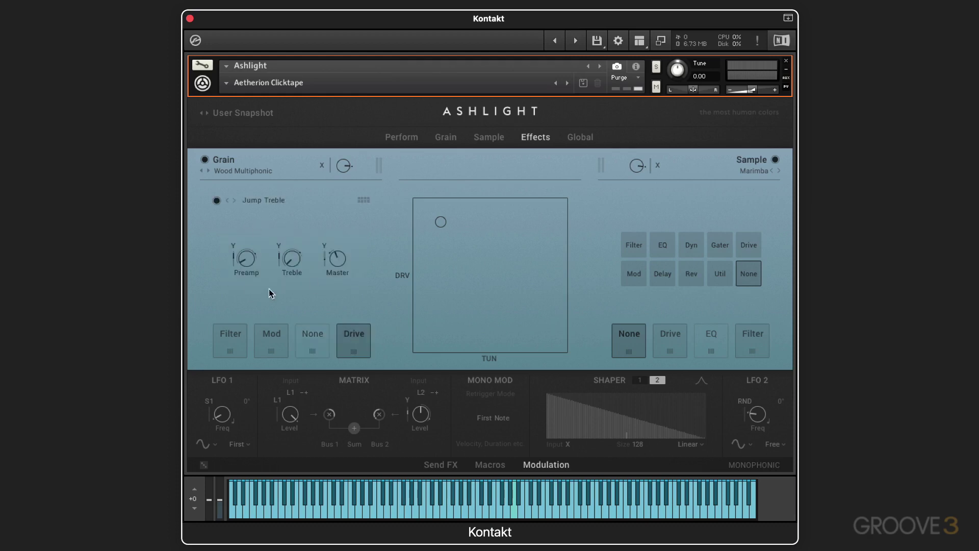
left_click(312, 338)
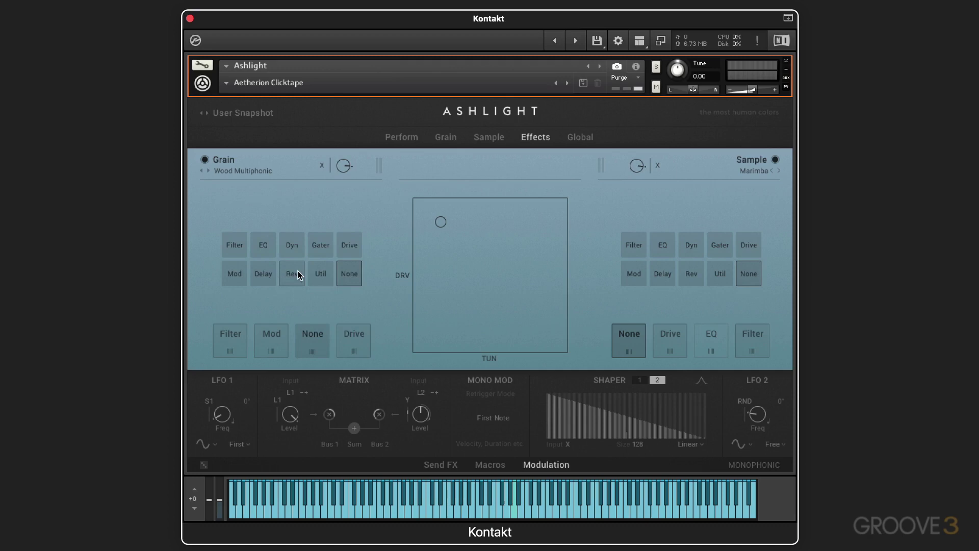
left_click(292, 276)
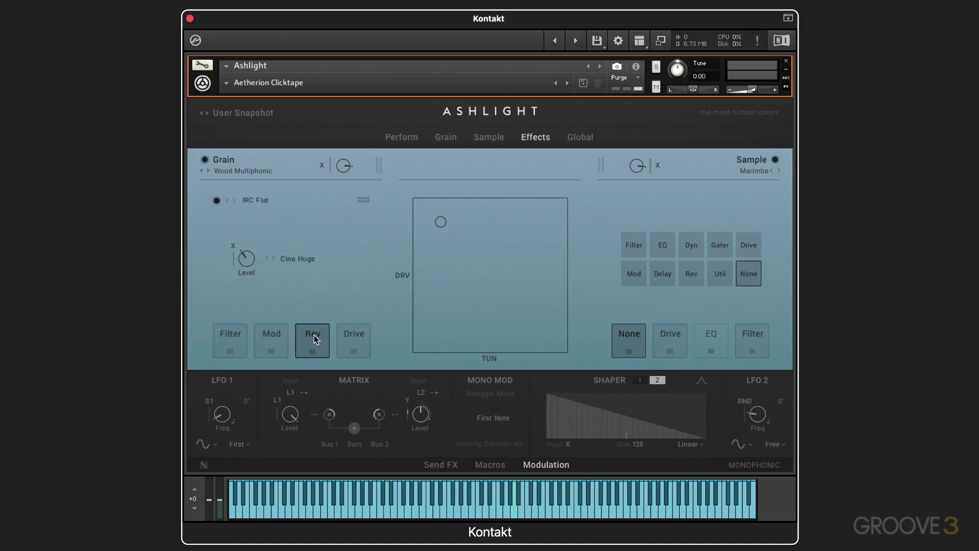
- Replace the chorus with a Gater effect and lower one step of its pattern
left_click(264, 330)
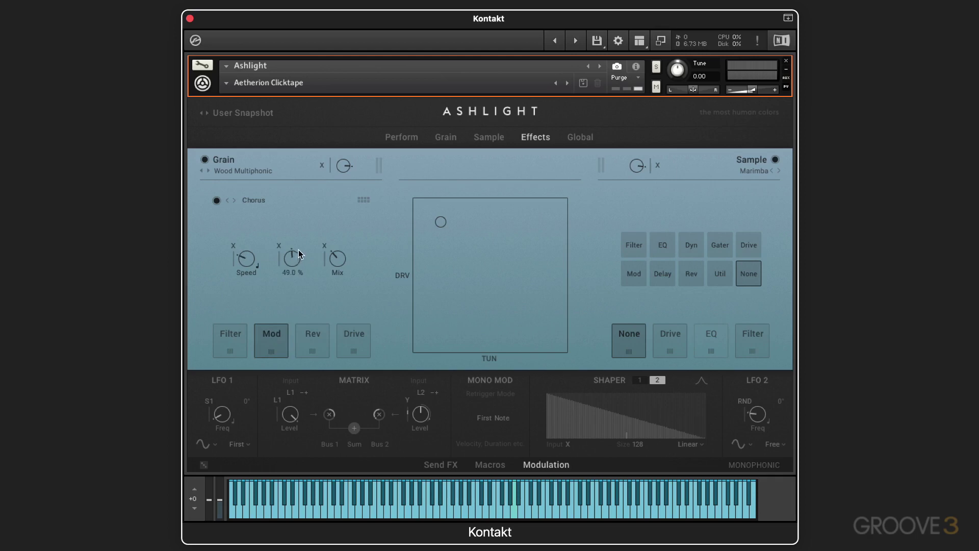
left_click(363, 200)
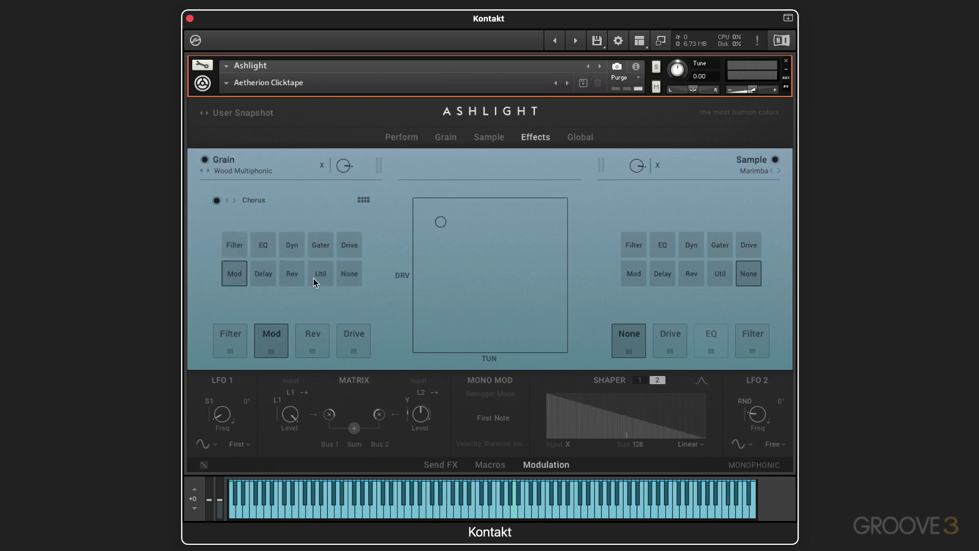
left_click(322, 244)
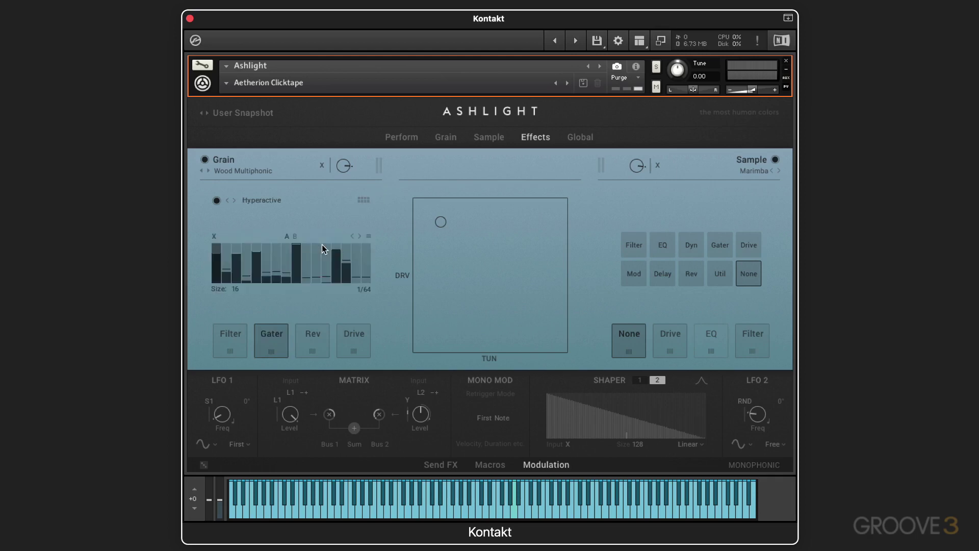
left_click(295, 255)
- Add the Dyn leveller to the empty Global FX slot
left_click(581, 138)
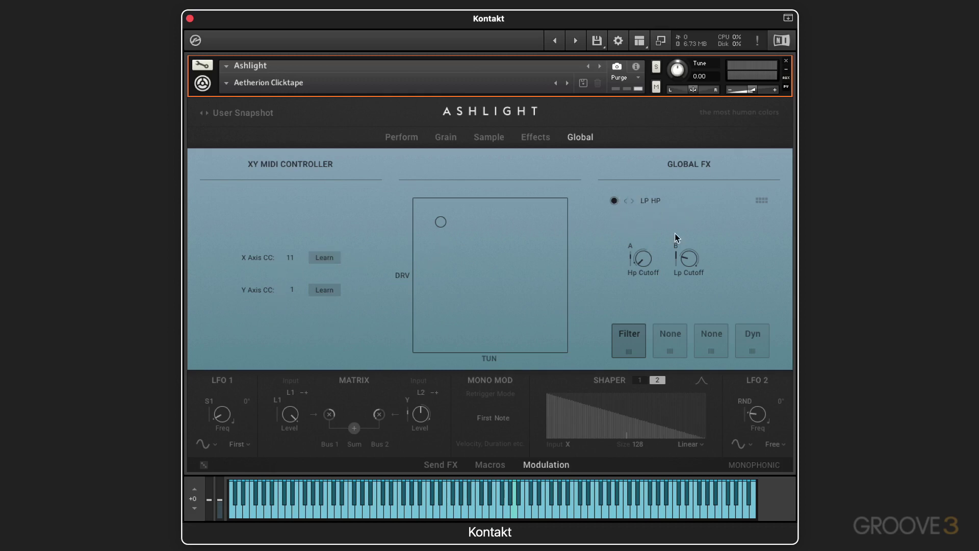
left_click(671, 339)
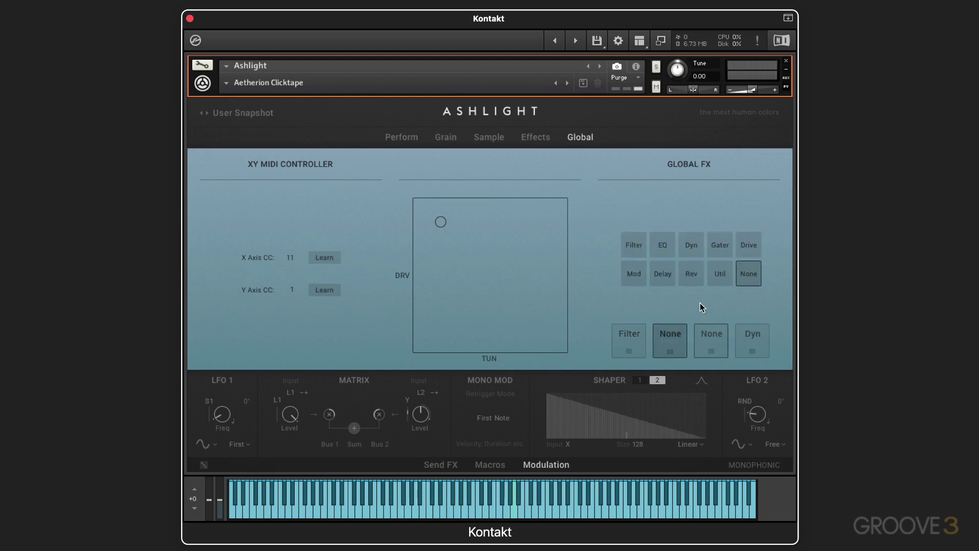
left_click(693, 253)
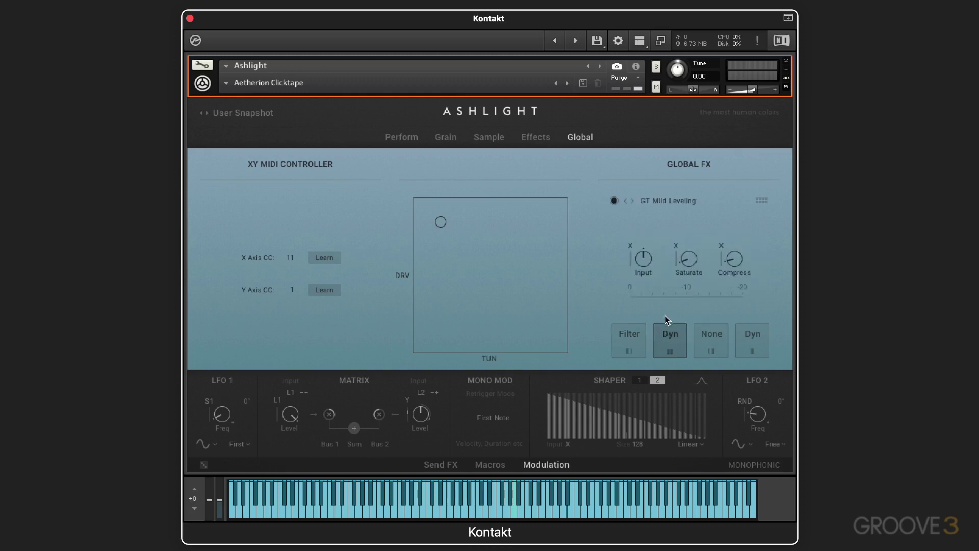
- Change the global filter type to LP SV 2 Pole
left_click(629, 336)
left_click(653, 201)
left_click(662, 236)
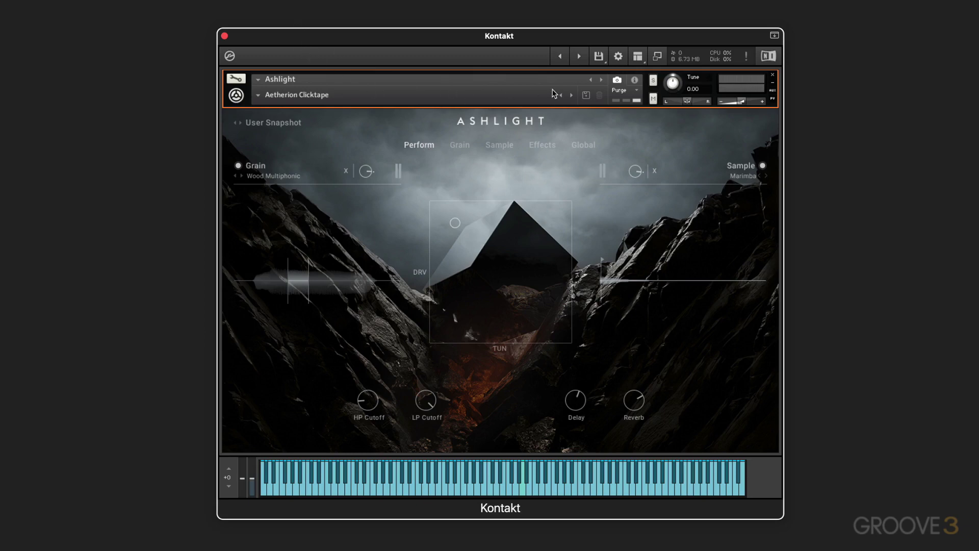
left_click(258, 99)
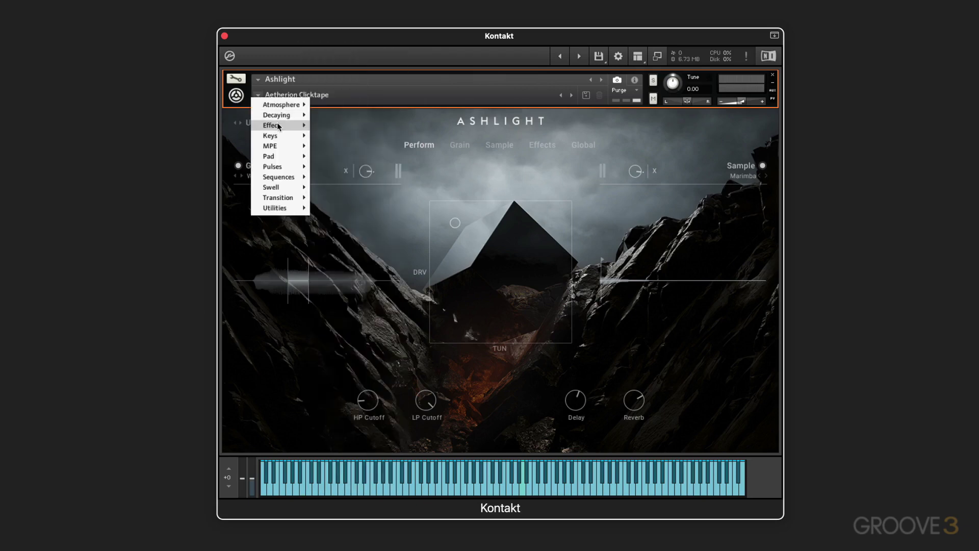
mouse_move(275, 166)
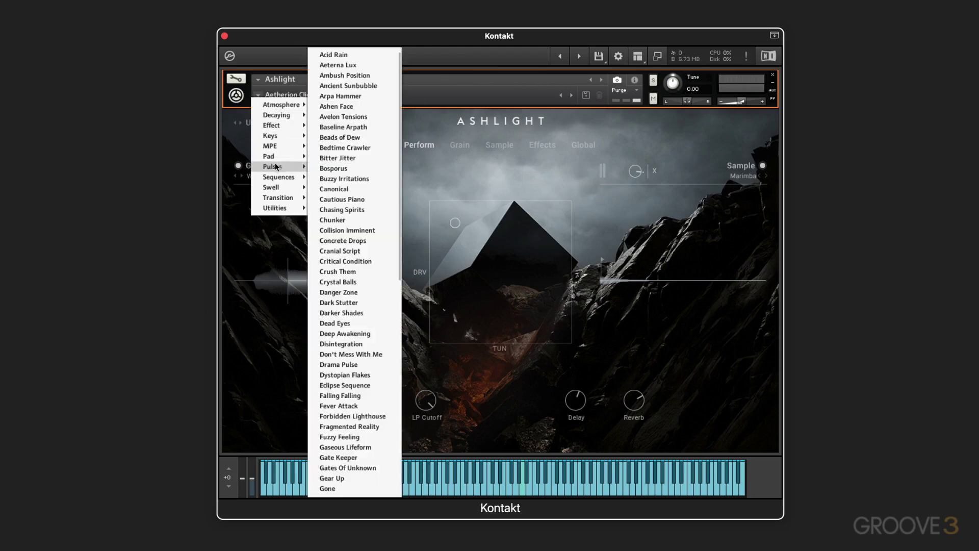
left_click(381, 107)
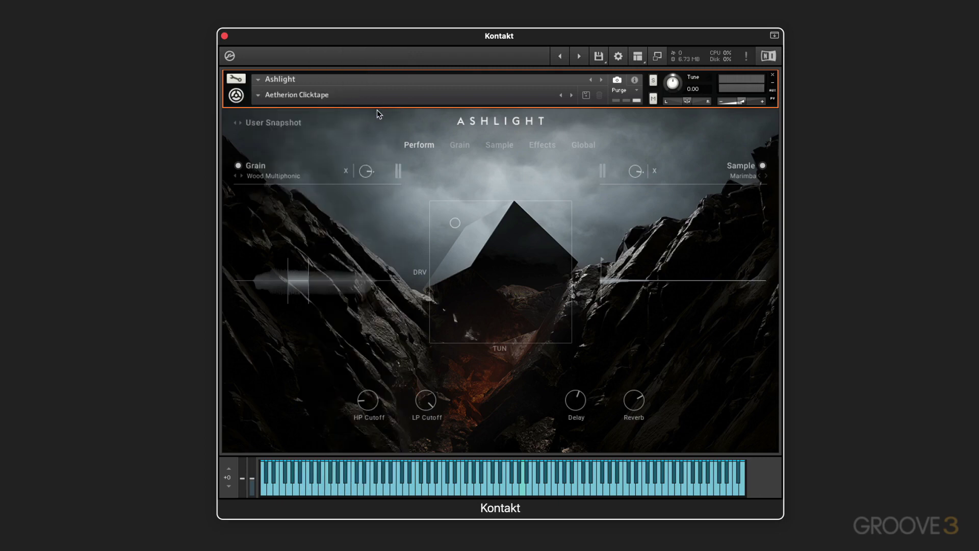
left_click(275, 125)
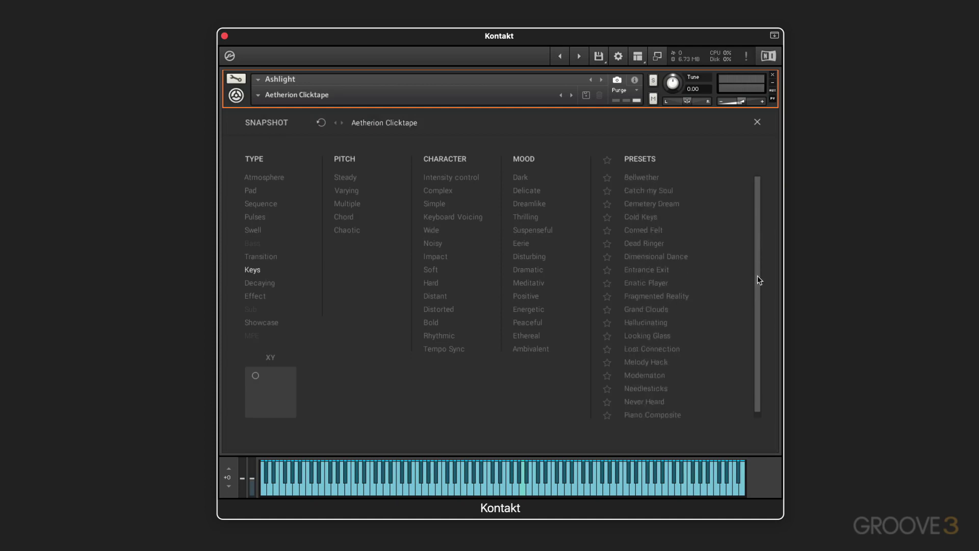
left_click(757, 124)
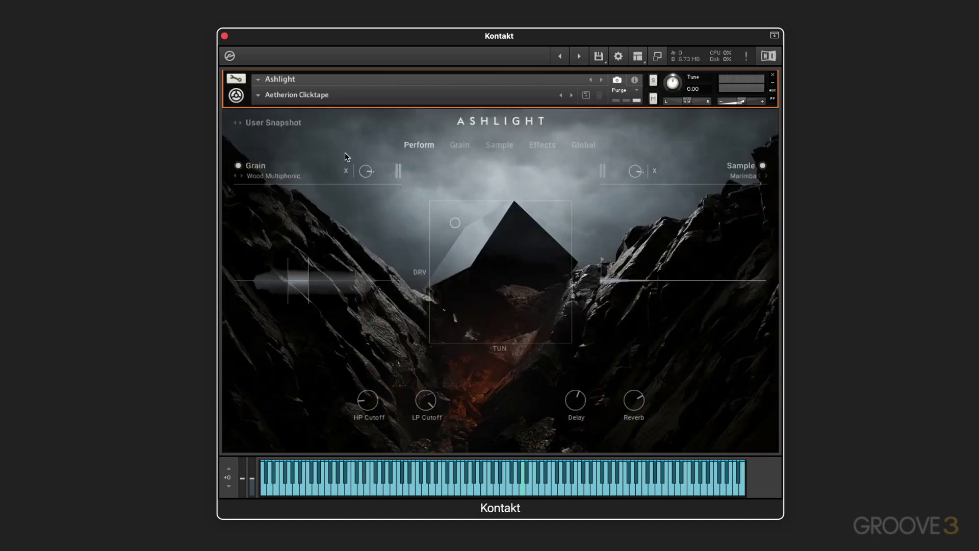
mouse_move(274, 170)
mouse_move(719, 184)
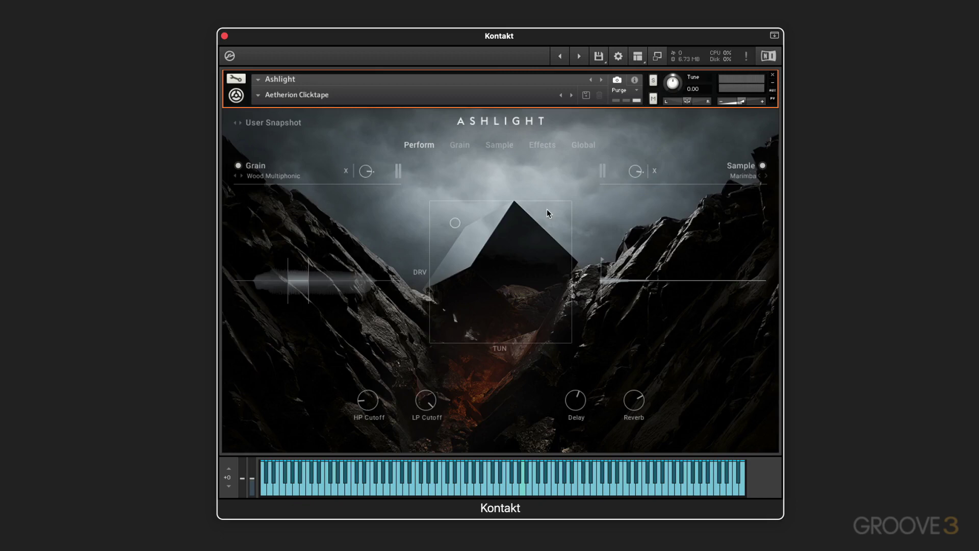